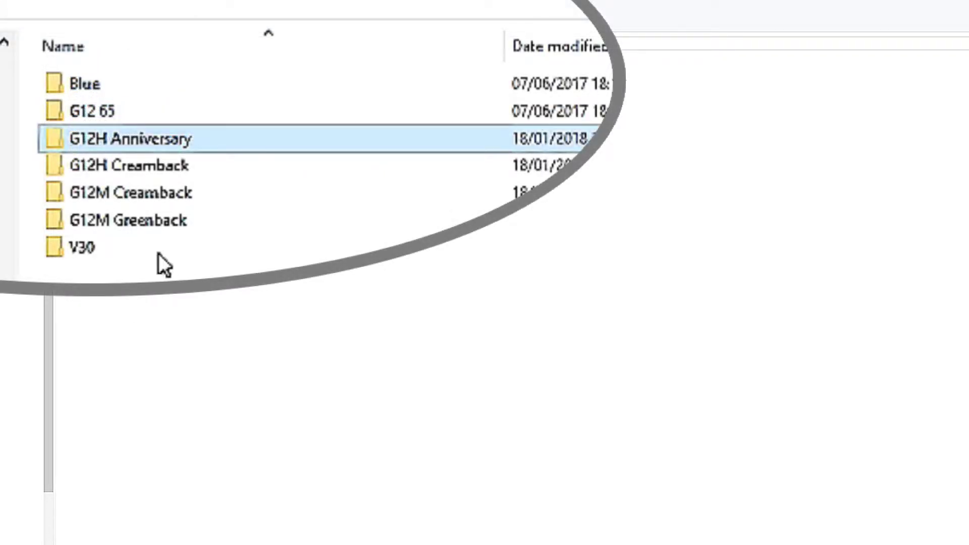
Step: Open the G12M Greenback folder and compare its 1x12 and 4x12 closed-back IR sets
{"action": "left_click", "coordinate": [153, 225]}
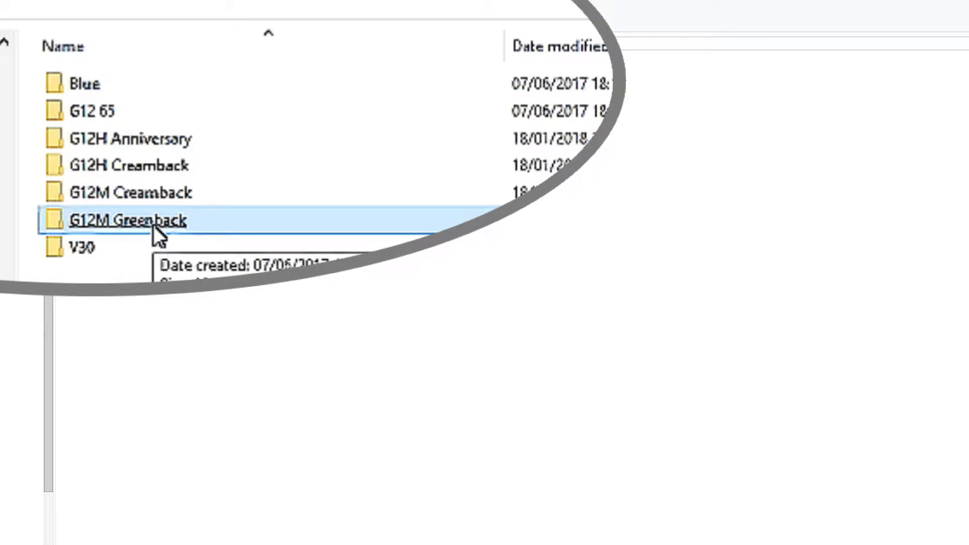
{"action": "double_click", "coordinate": [153, 225]}
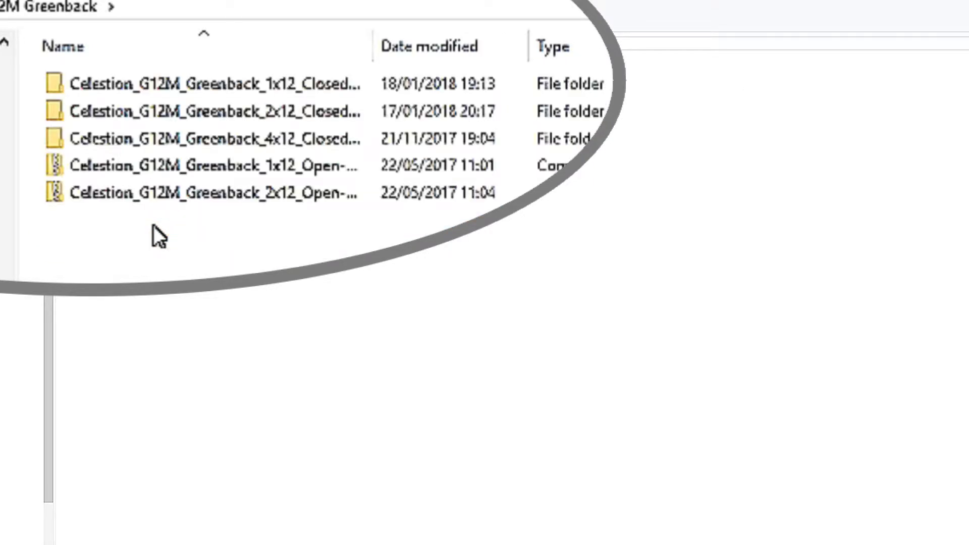
{"action": "left_click", "coordinate": [204, 81]}
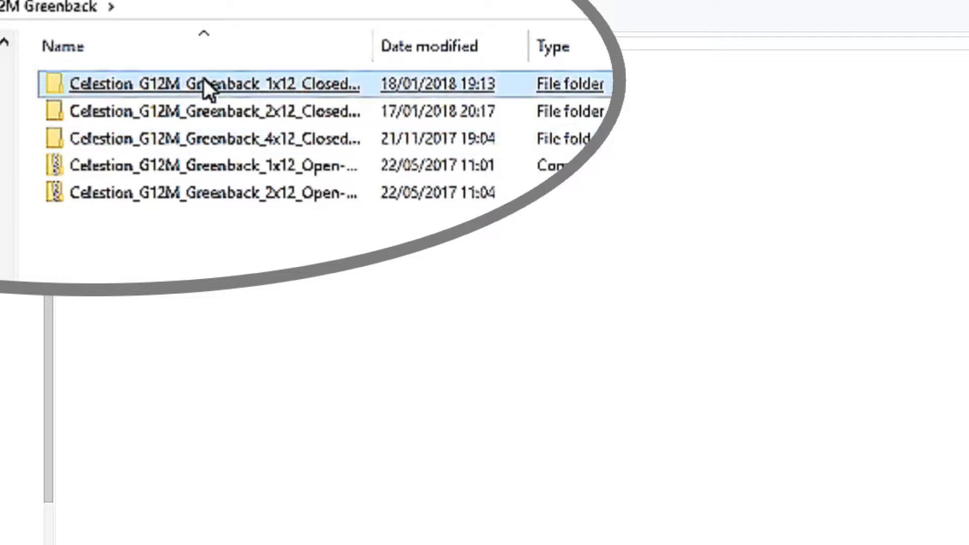
{"action": "left_click", "coordinate": [205, 134]}
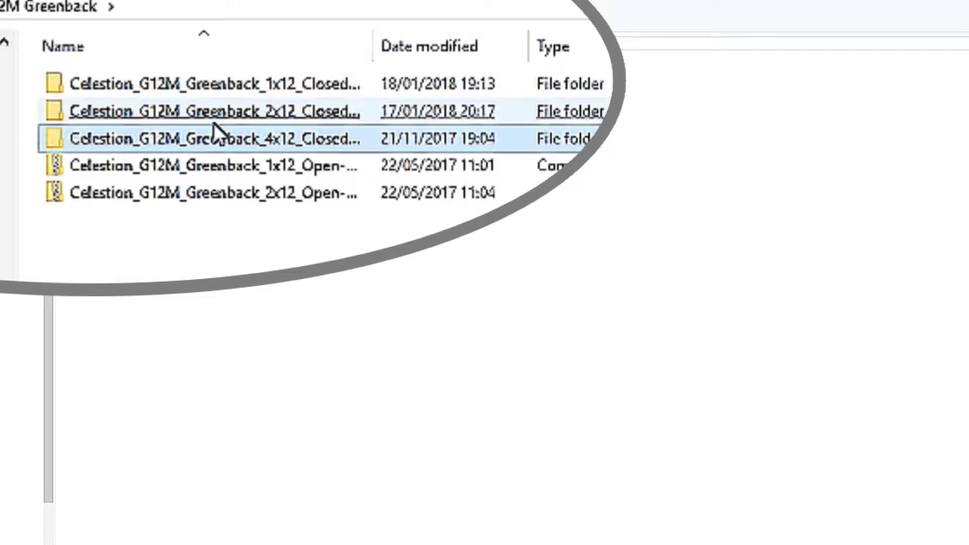
{"action": "left_click", "coordinate": [214, 81]}
{"action": "left_click", "coordinate": [216, 136]}
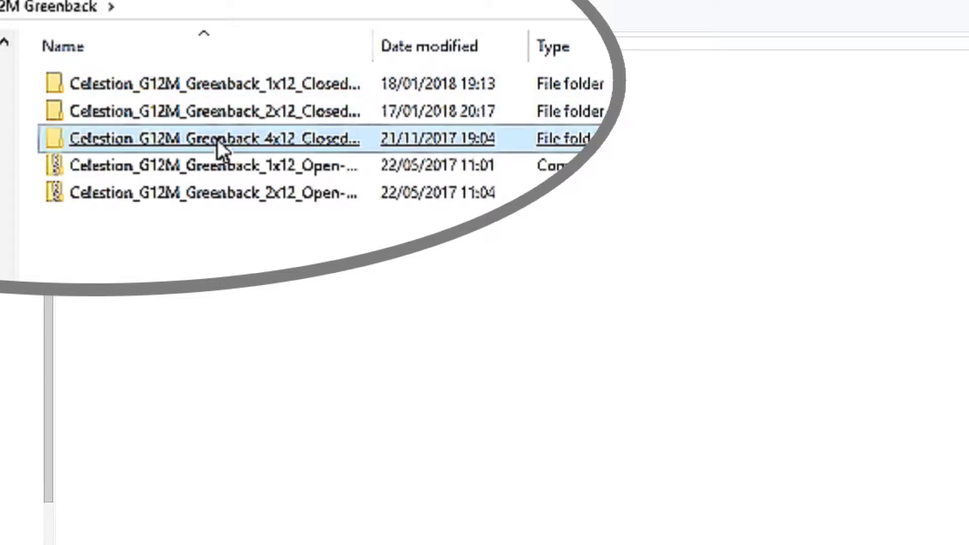
Step: Open the 4x12 closed-back set, then G12M_Greenback_Closed_4x12 and its 44.1 kHz folder
{"action": "double_click", "coordinate": [217, 139]}
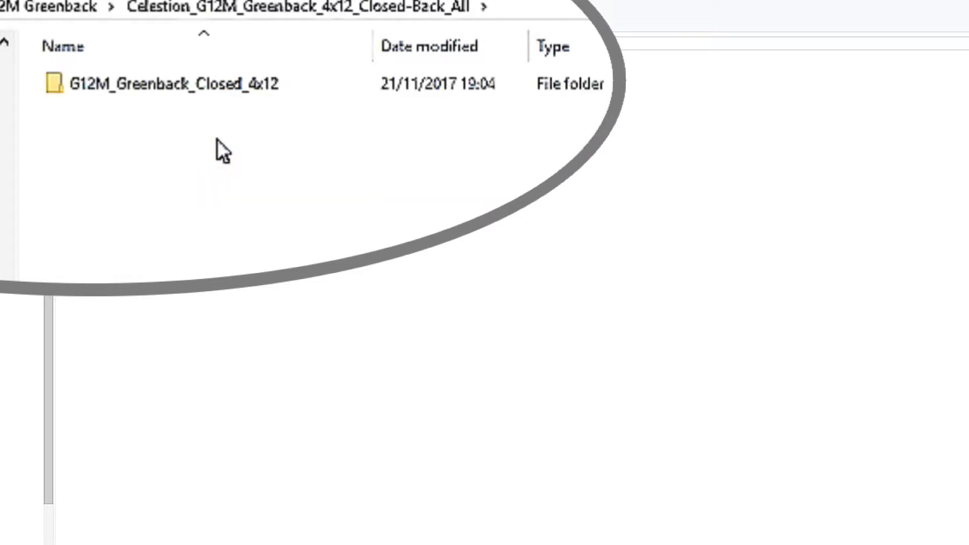
{"action": "mouse_move", "coordinate": [213, 87]}
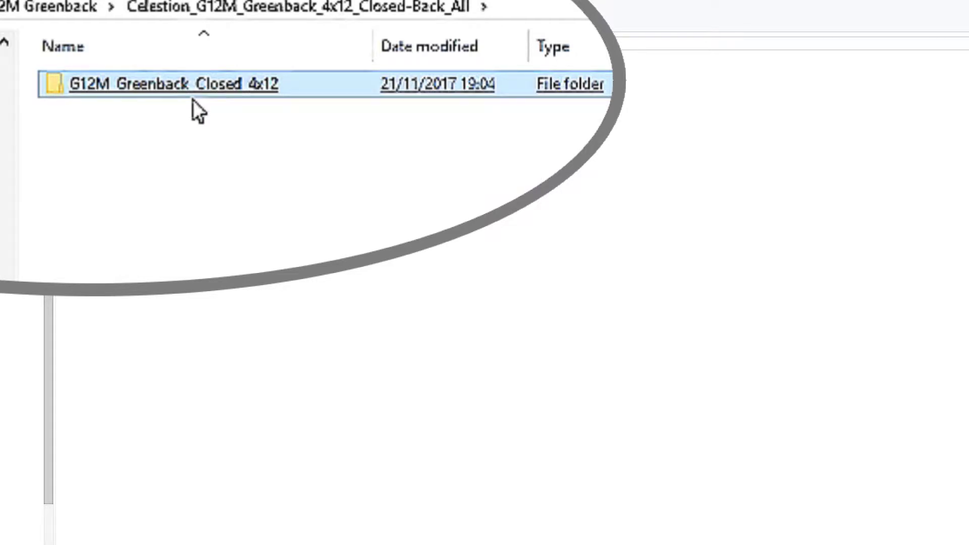
{"action": "left_click", "coordinate": [204, 84]}
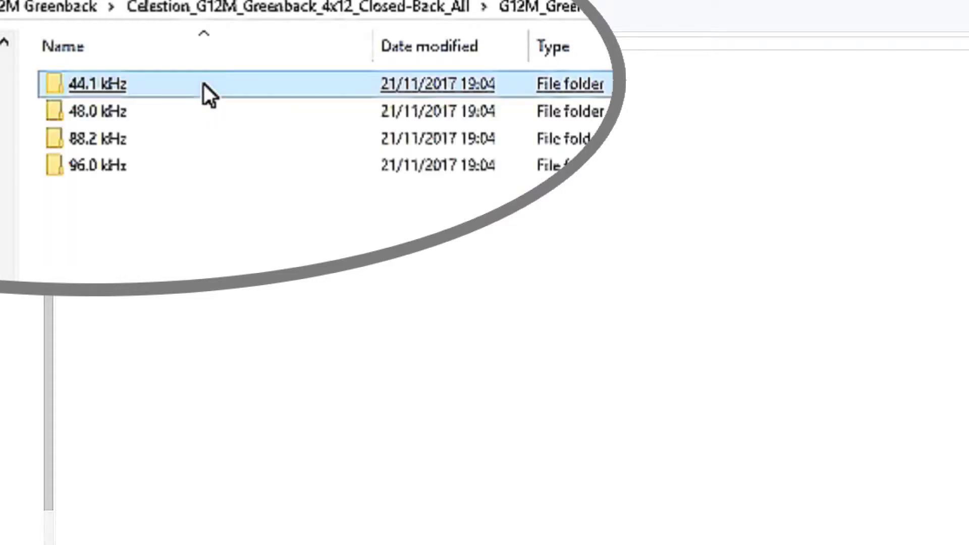
{"action": "left_click", "coordinate": [204, 80]}
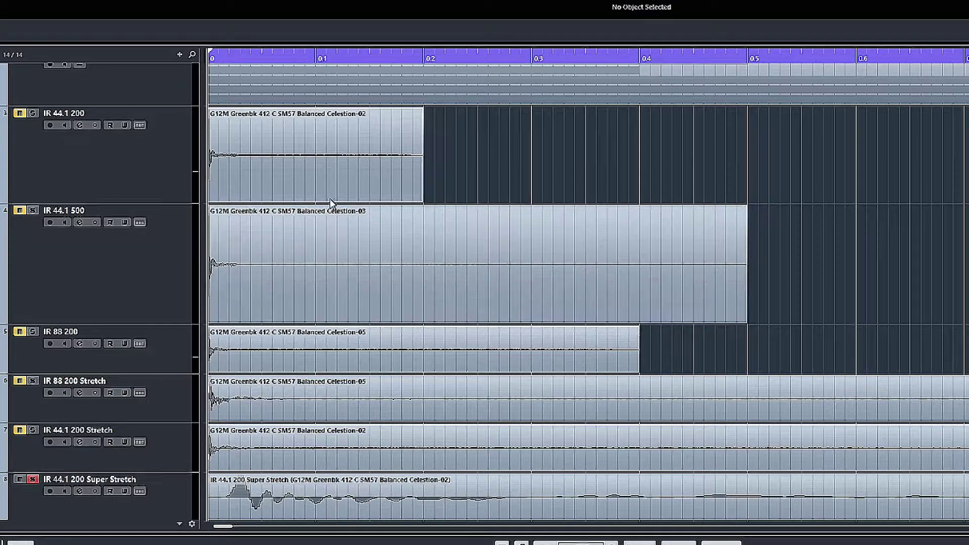
Step: Solo IR 44.1 200 and select the 200 ms and 500 ms events to compare lengths
{"action": "left_click", "coordinate": [32, 113]}
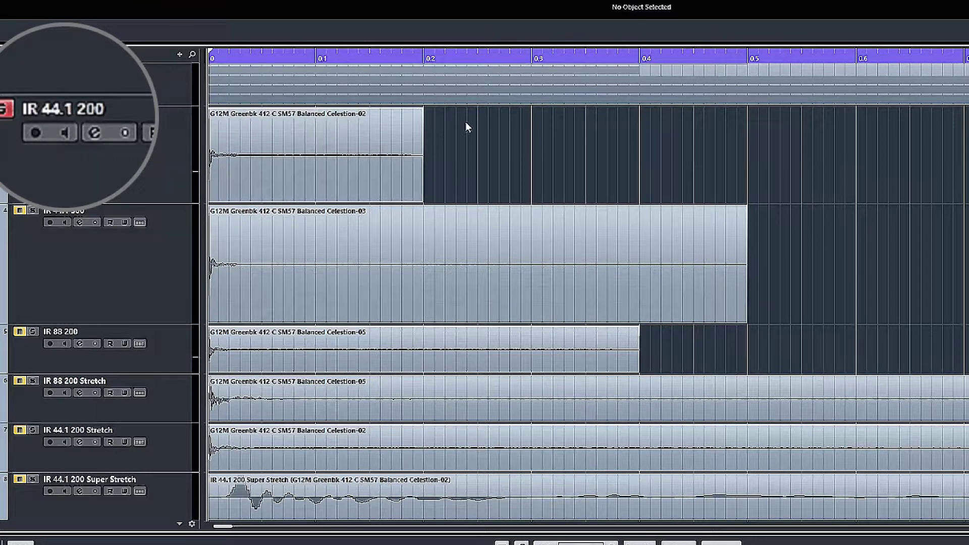
{"action": "left_click", "coordinate": [410, 126]}
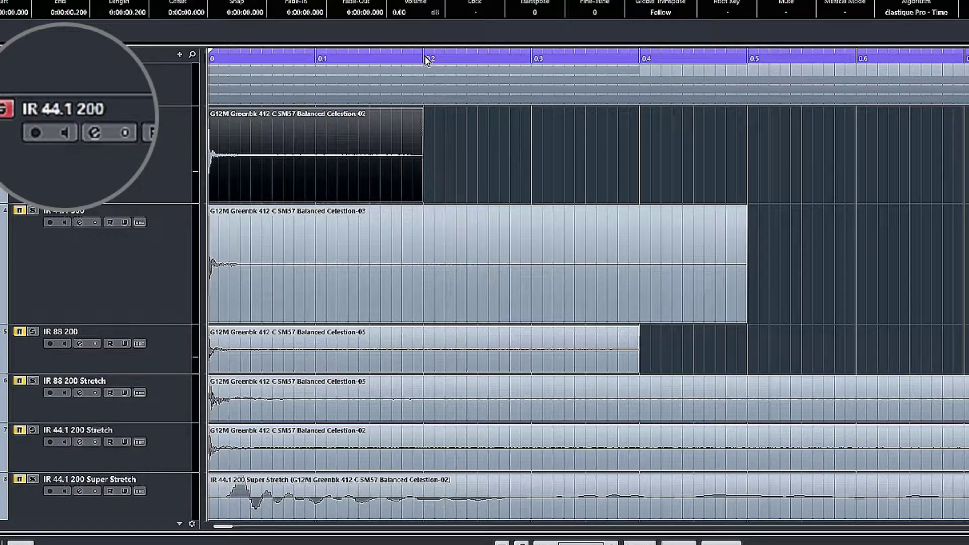
{"action": "left_click", "coordinate": [447, 213]}
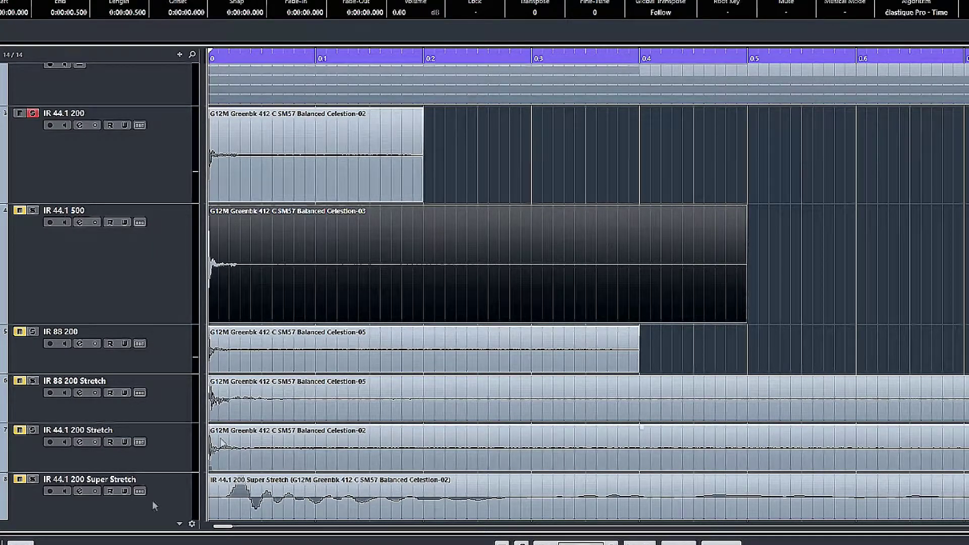
Step: Solo IR 44.1 200 Super Stretch, play it briefly, then return to the project start
{"action": "left_click", "coordinate": [31, 479], "text": "ctrl"}
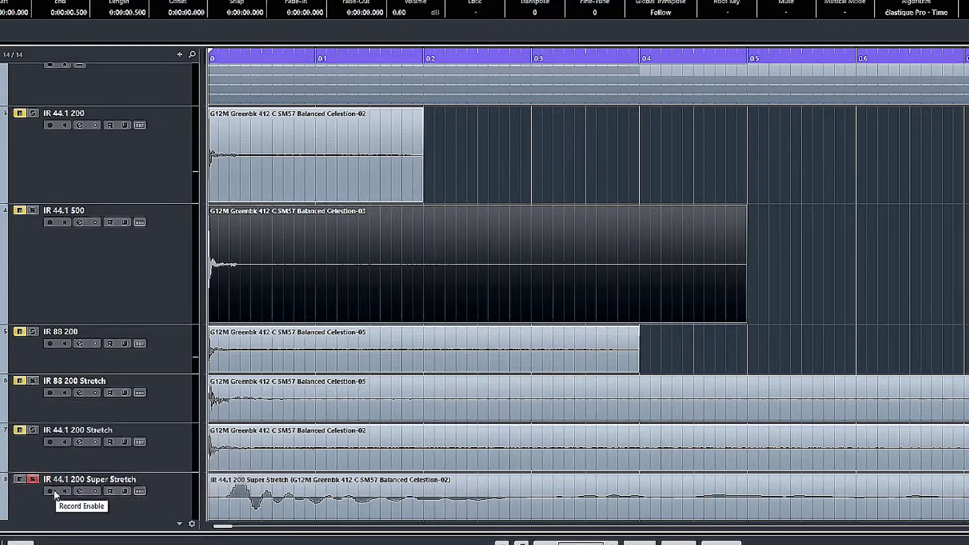
{"action": "key", "text": "space"}
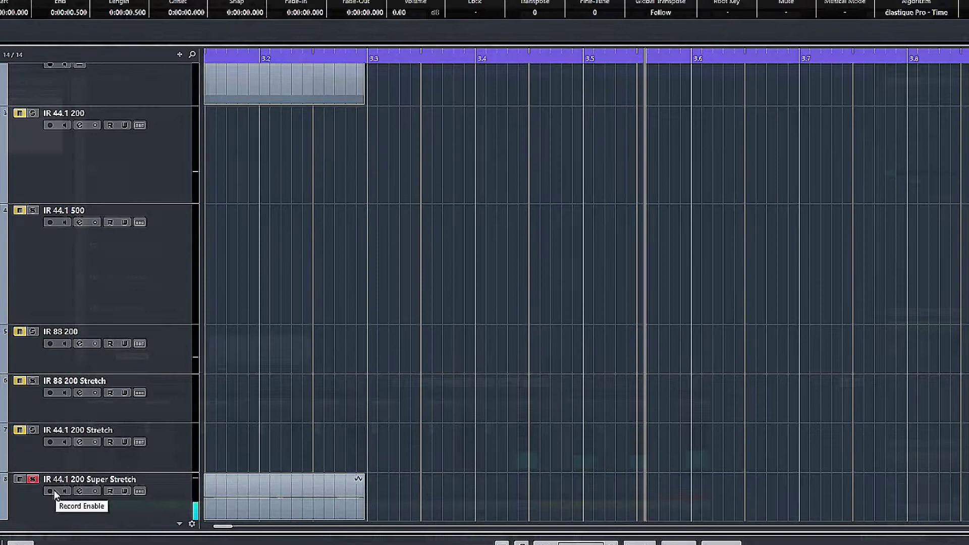
{"action": "key", "text": "space"}
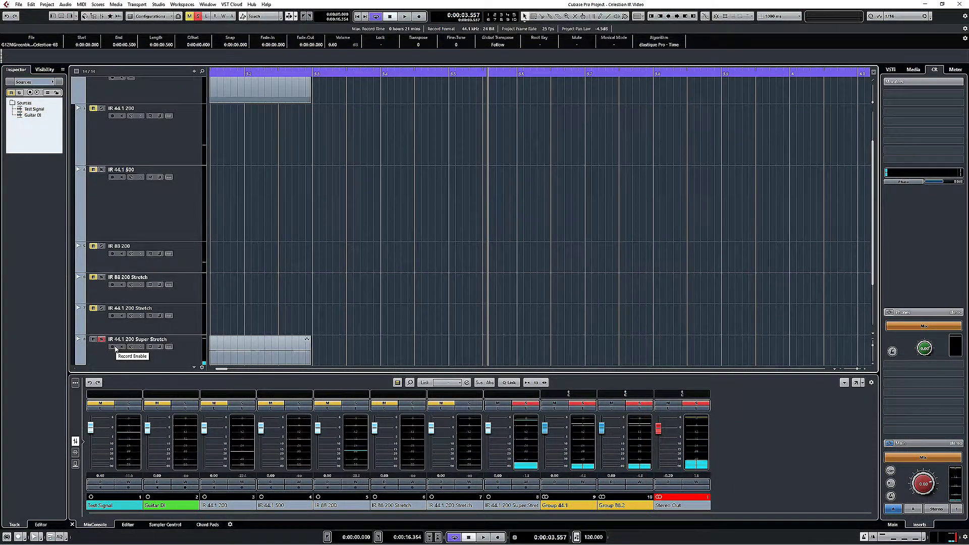
{"action": "key", "text": "Home"}
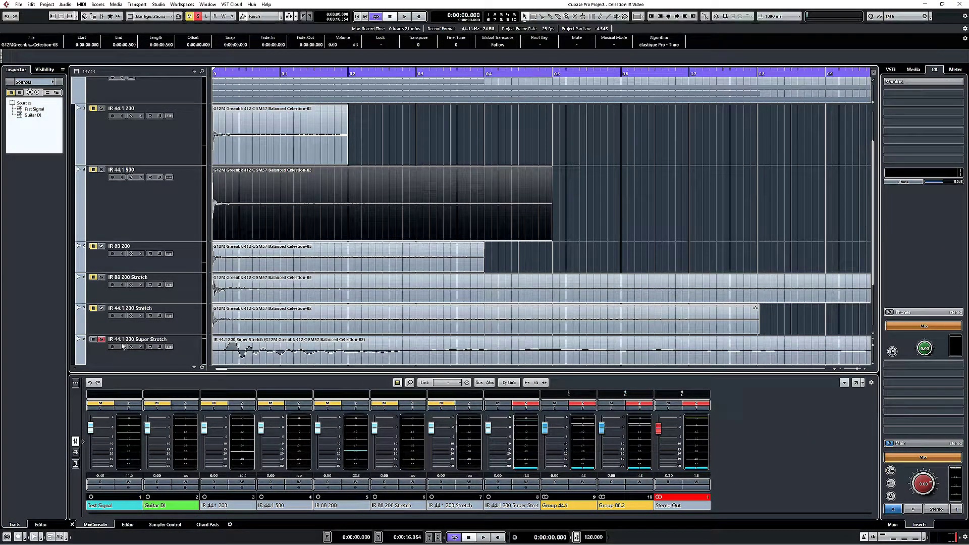
Step: Collapse Impulses, expand Sources to show Test Signal and Guitar DI, and show mixer inserts
{"action": "scroll", "coordinate": [129, 331], "scroll_direction": "up", "scroll_amount": 2}
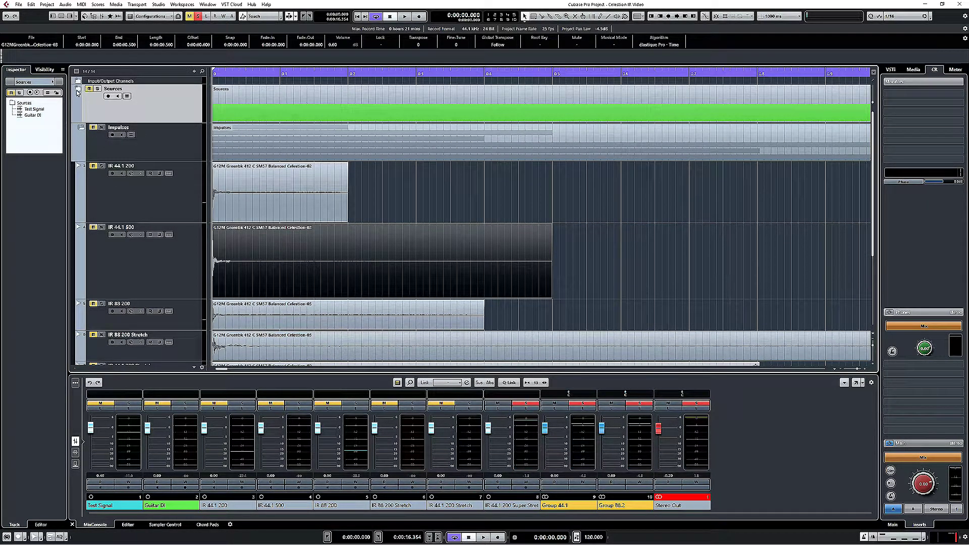
{"action": "left_click", "coordinate": [79, 128]}
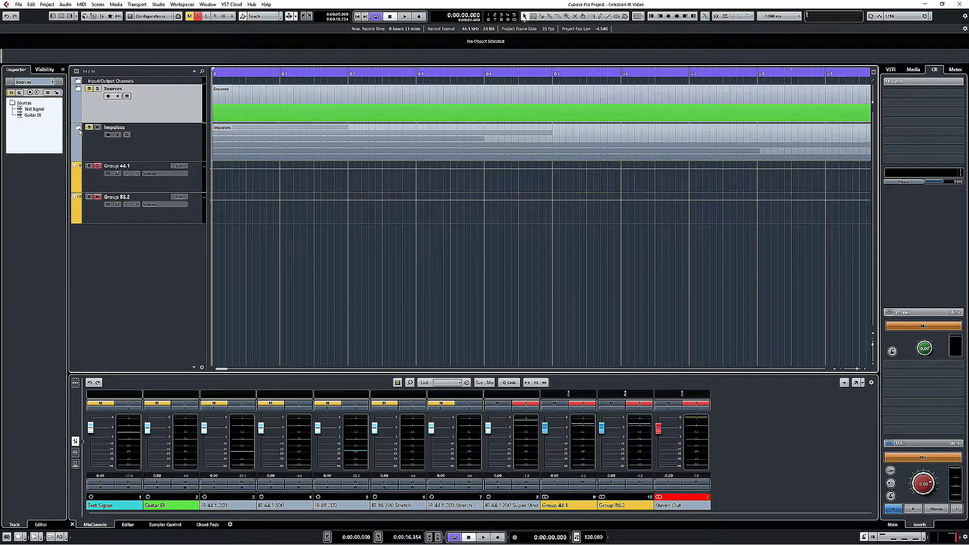
{"action": "left_click", "coordinate": [78, 89]}
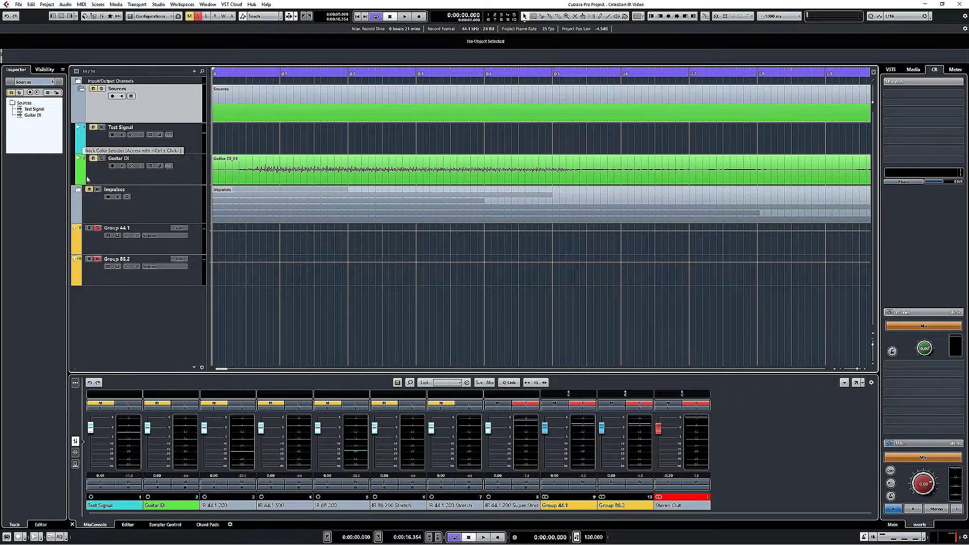
{"action": "left_click", "coordinate": [76, 454]}
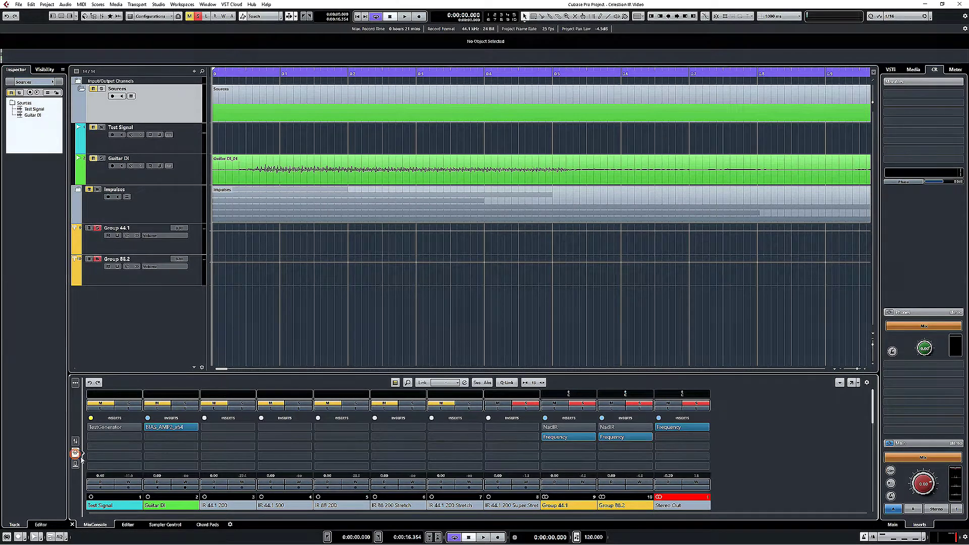
Step: Open the NadIR editors on Group 44.1 and Group 88.2
{"action": "left_click", "coordinate": [554, 426]}
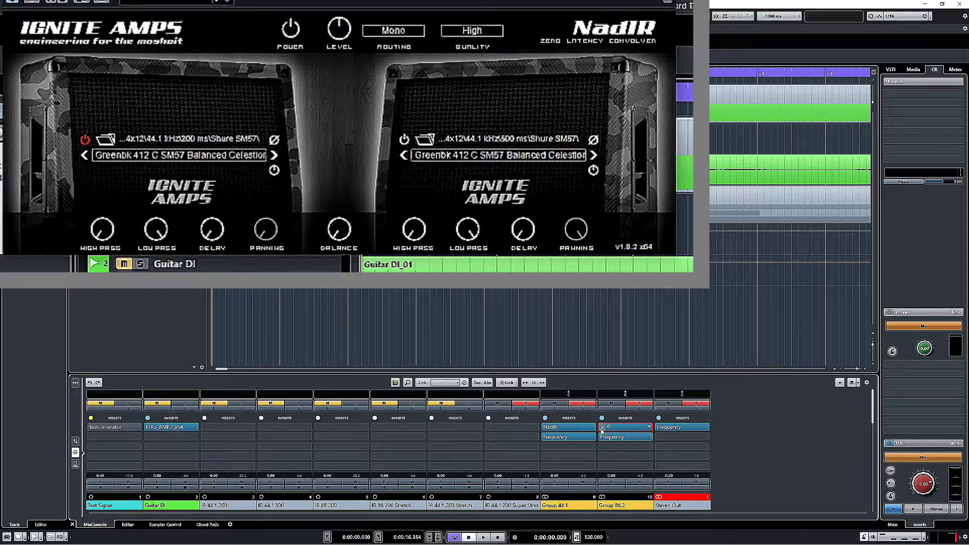
{"action": "left_click", "coordinate": [630, 428]}
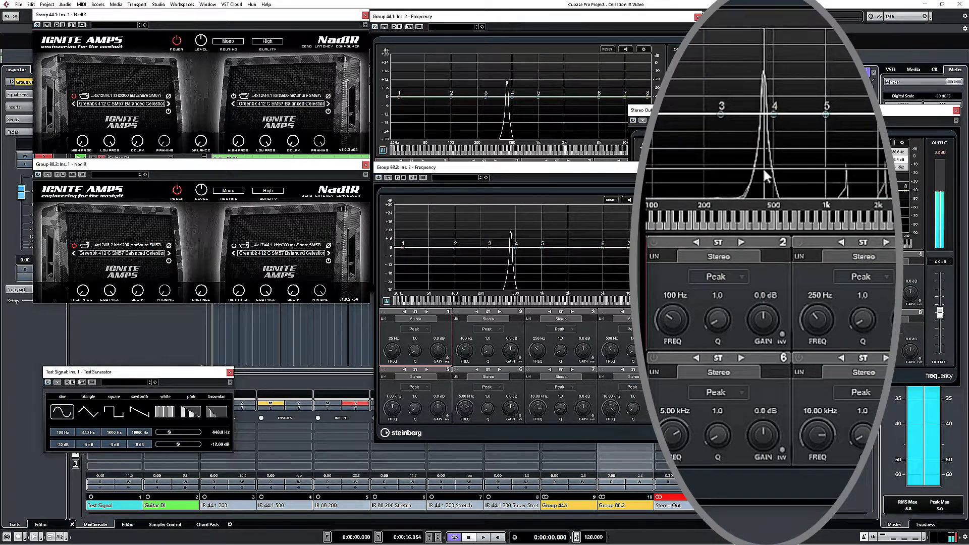
Step: Cycle the test signal through triangle, square, sawtooth, white noise and pink noise
{"action": "left_click", "coordinate": [170, 245]}
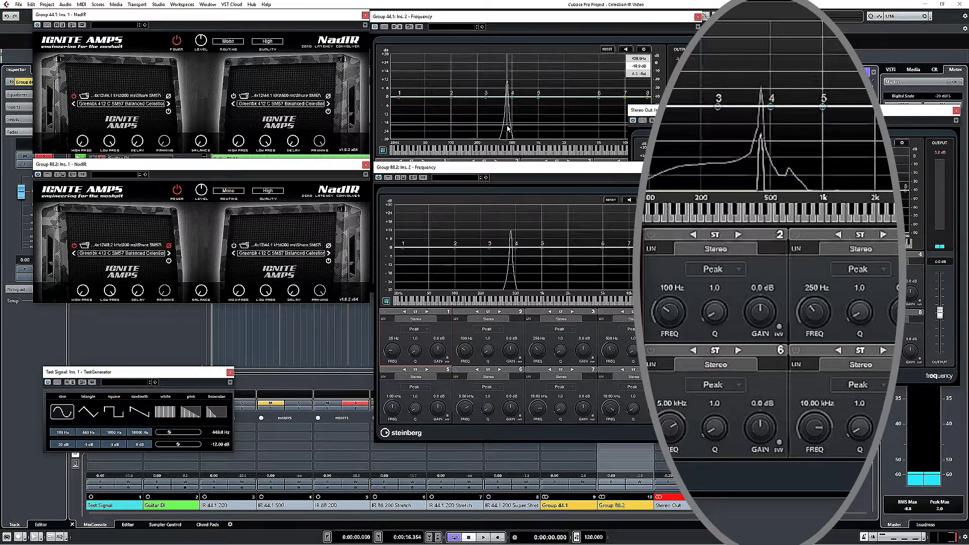
{"action": "left_click", "coordinate": [80, 412]}
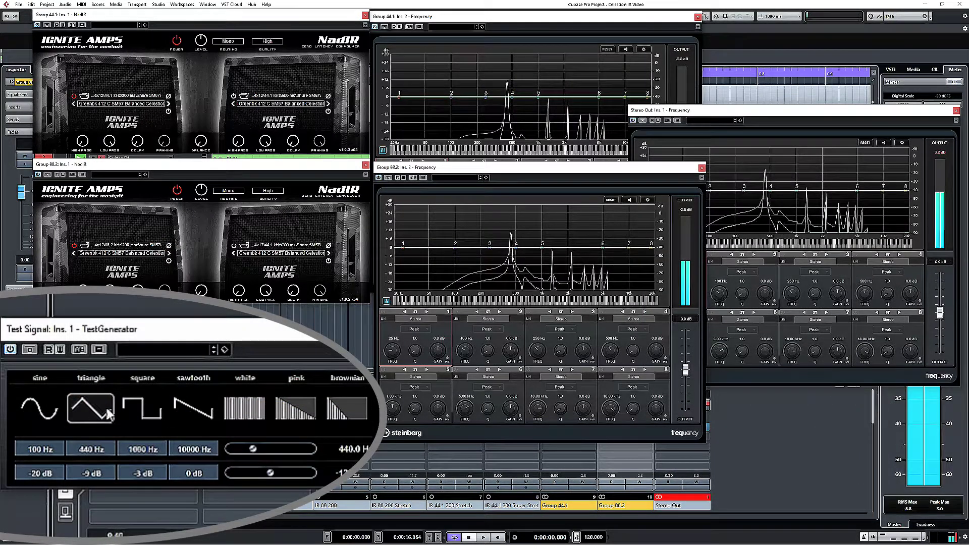
{"action": "left_click", "coordinate": [137, 407]}
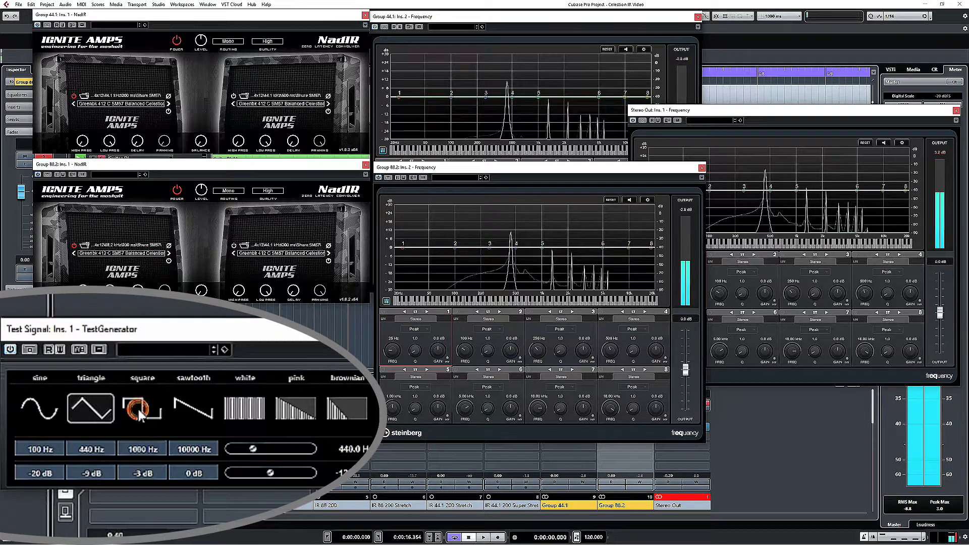
{"action": "left_click", "coordinate": [195, 406]}
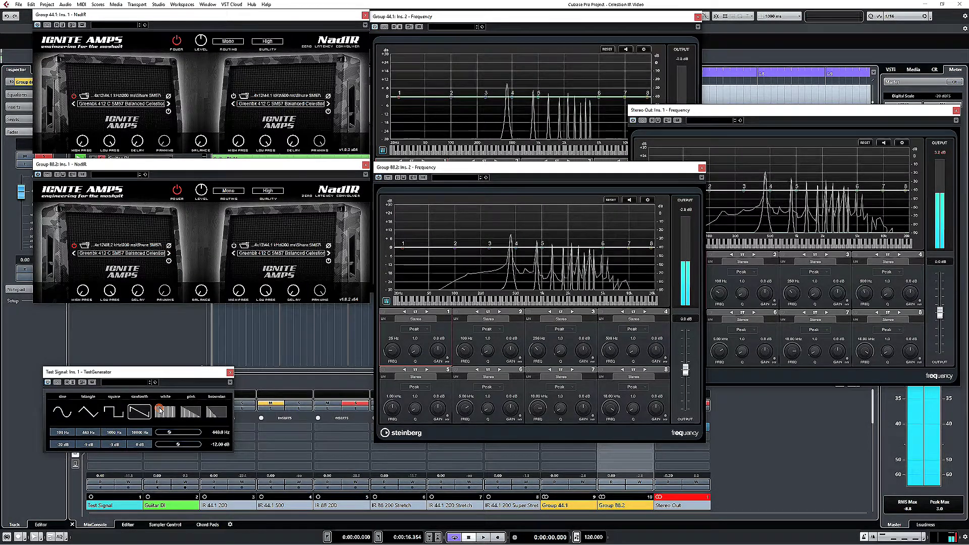
{"action": "left_click", "coordinate": [159, 410]}
{"action": "left_click", "coordinate": [200, 414]}
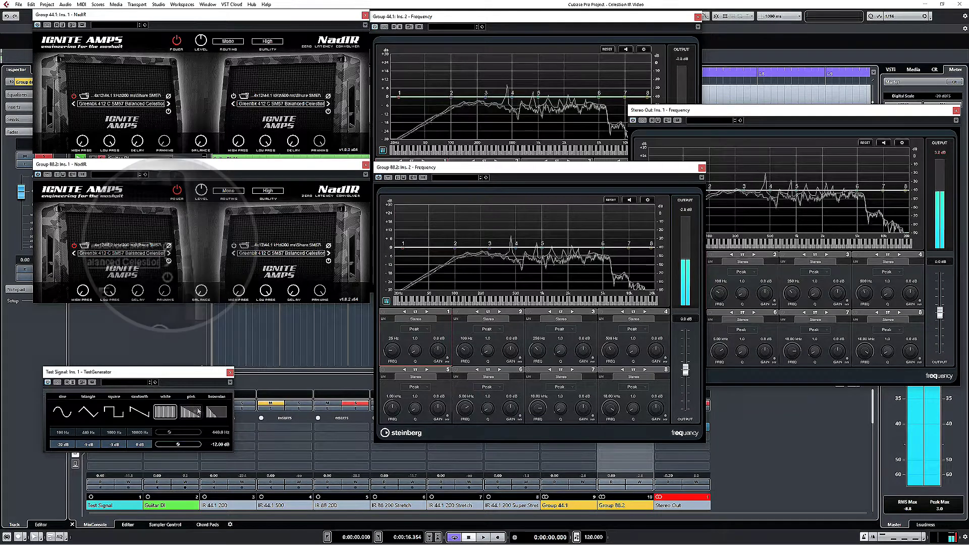
Step: Invert one cab's phase to show cancellation, then set the test signal to white noise
{"action": "left_click", "coordinate": [169, 246]}
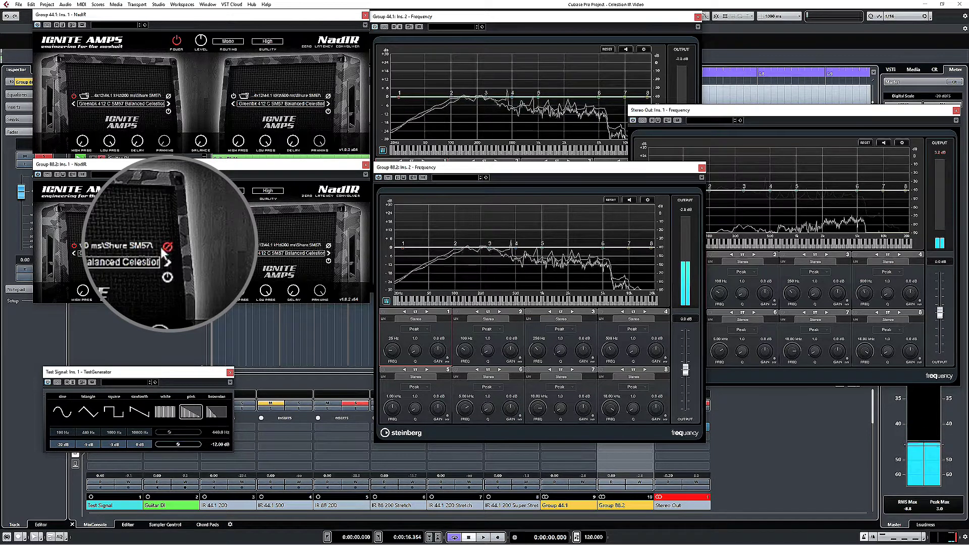
{"action": "left_click", "coordinate": [165, 412]}
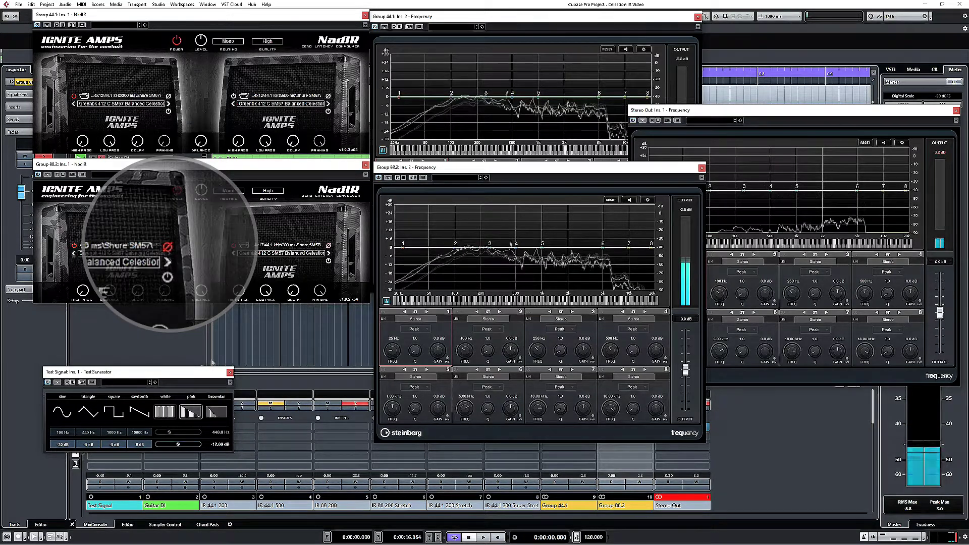
{"action": "left_click", "coordinate": [201, 290]}
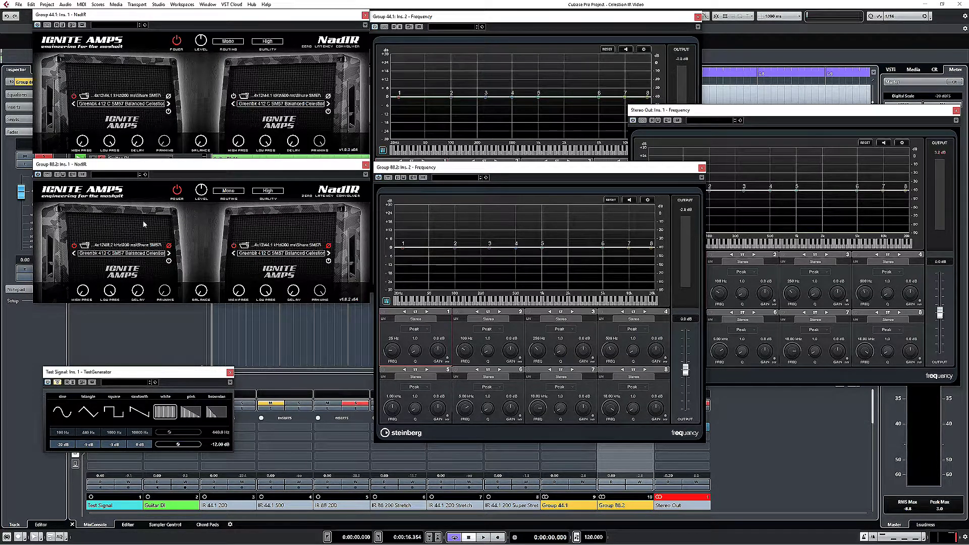
Step: Close the test generator, solo only Guitar DI, and play it with its amp insert bypassed, then re-enabled
{"action": "left_click", "coordinate": [230, 372]}
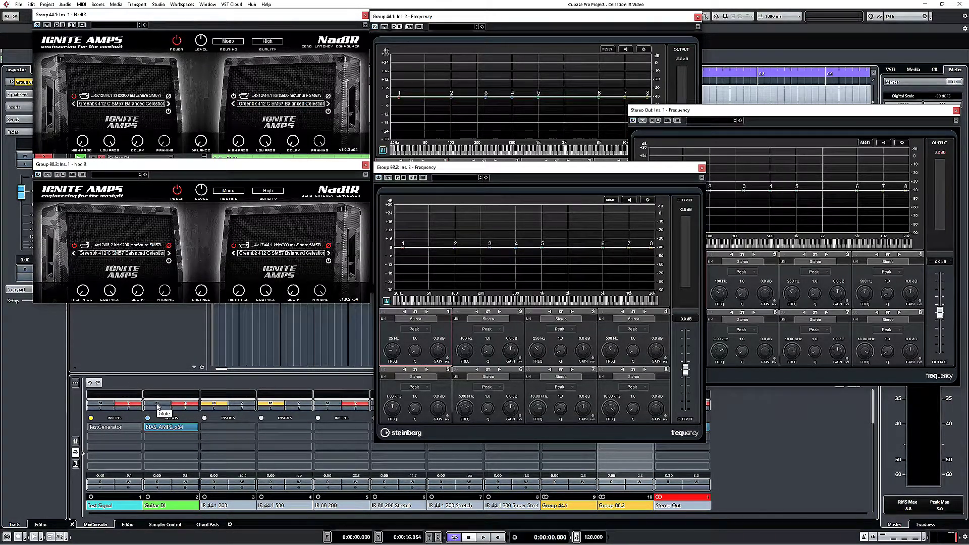
{"action": "left_click", "coordinate": [188, 403], "text": "ctrl+alt"}
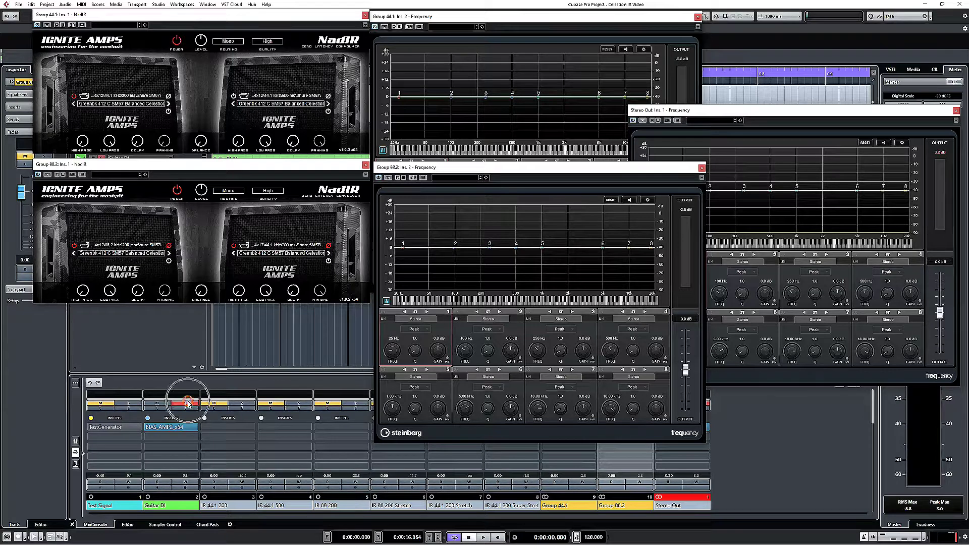
{"action": "left_click", "coordinate": [149, 428], "text": "alt"}
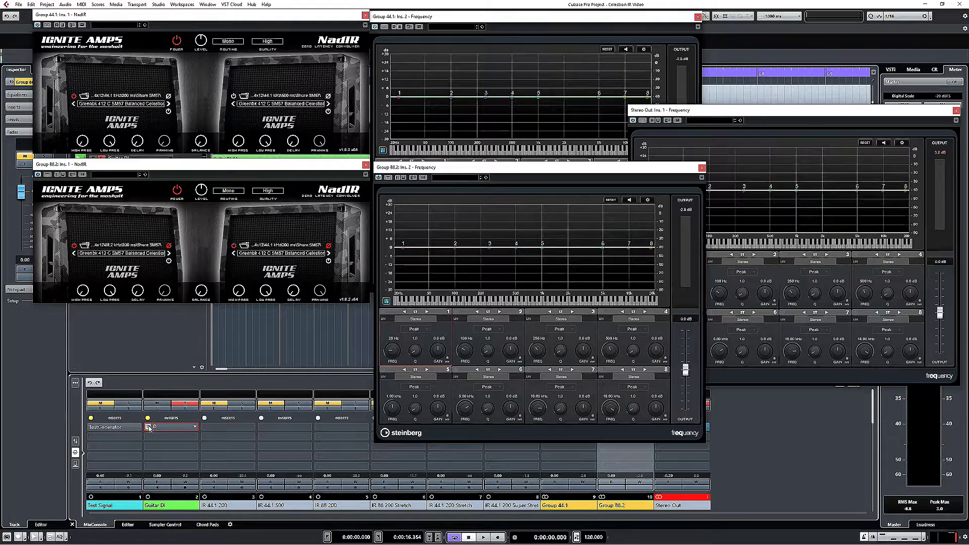
{"action": "left_click", "coordinate": [47, 174]}
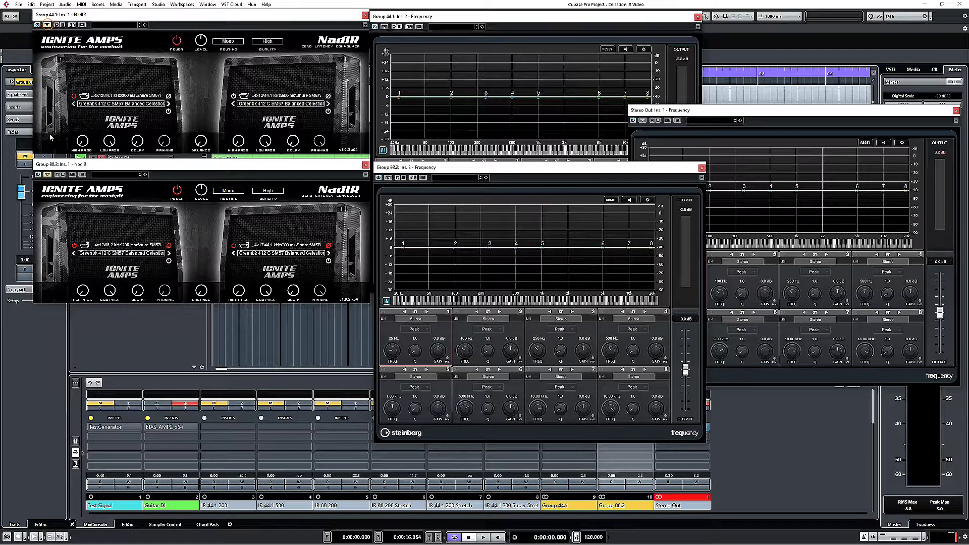
{"action": "key", "text": "space"}
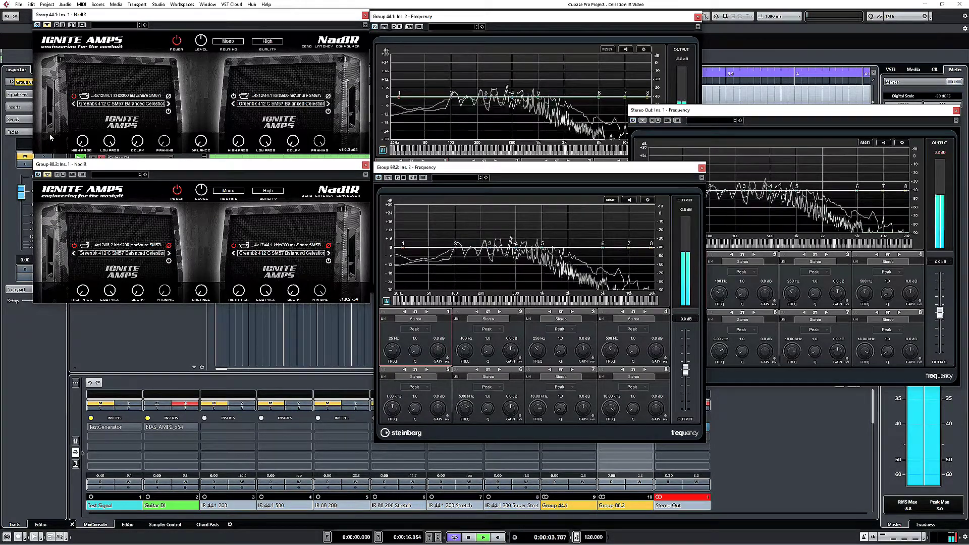
{"action": "key", "text": "space"}
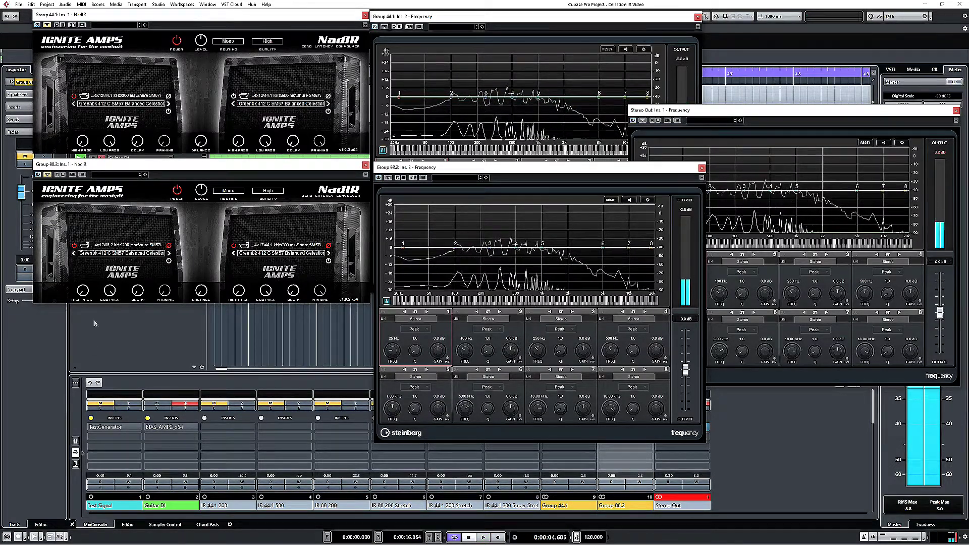
{"action": "left_click", "coordinate": [149, 428]}
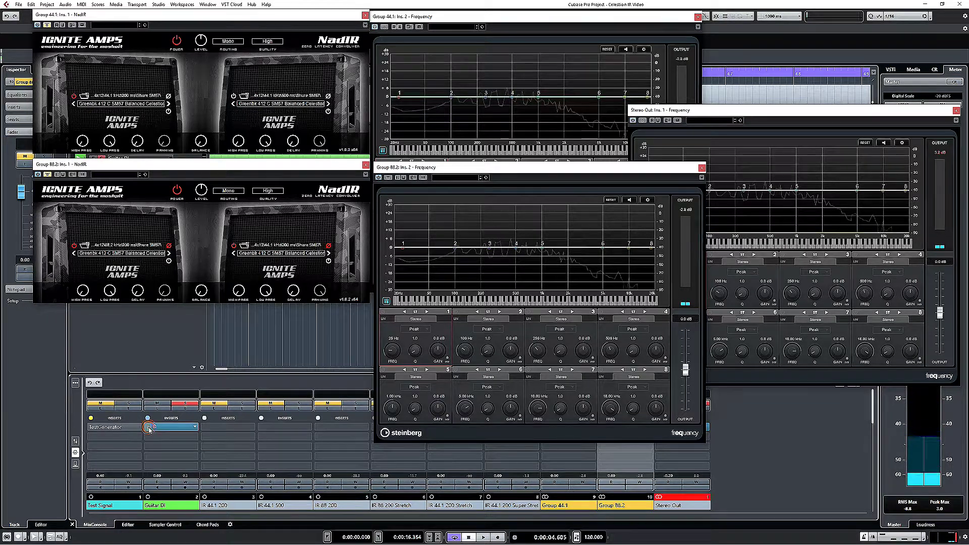
{"action": "left_click", "coordinate": [166, 422]}
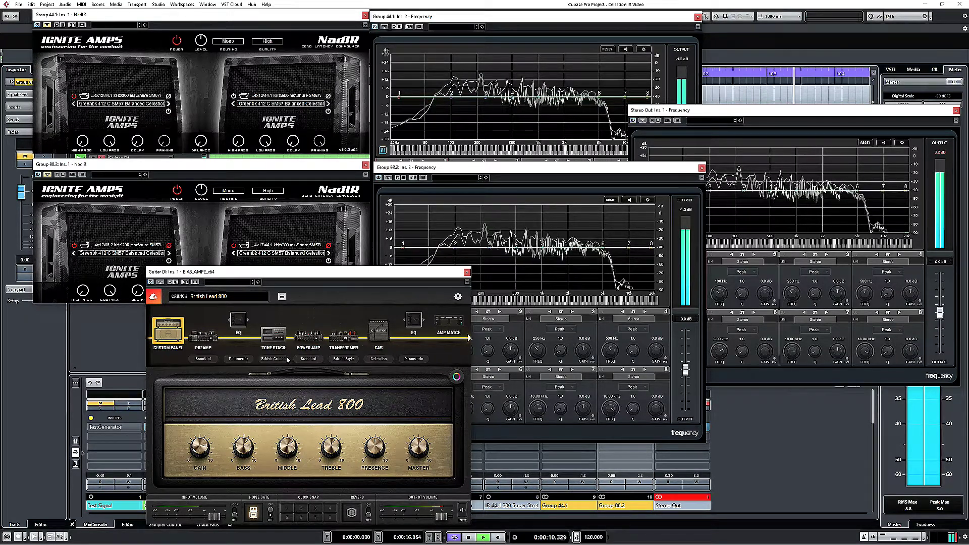
{"action": "key", "text": "space"}
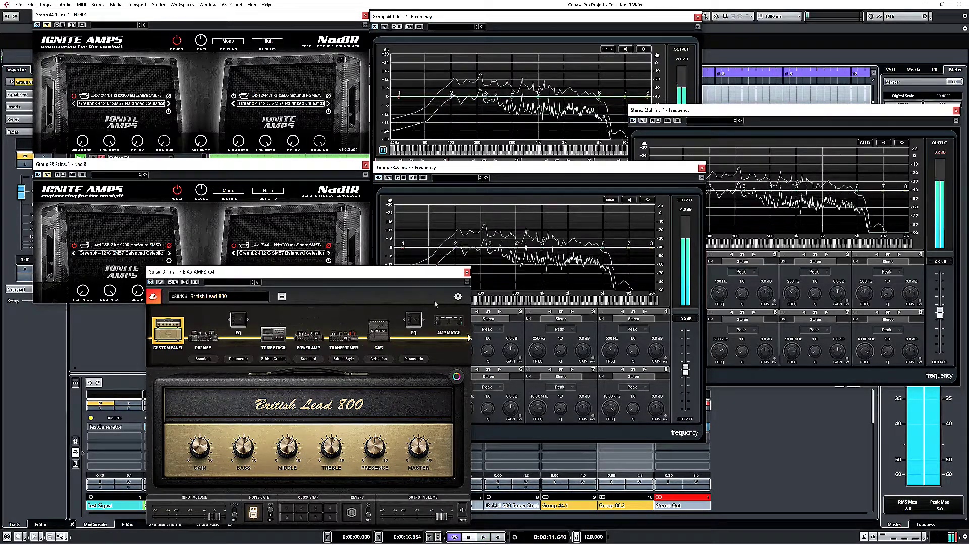
{"action": "left_click", "coordinate": [379, 329]}
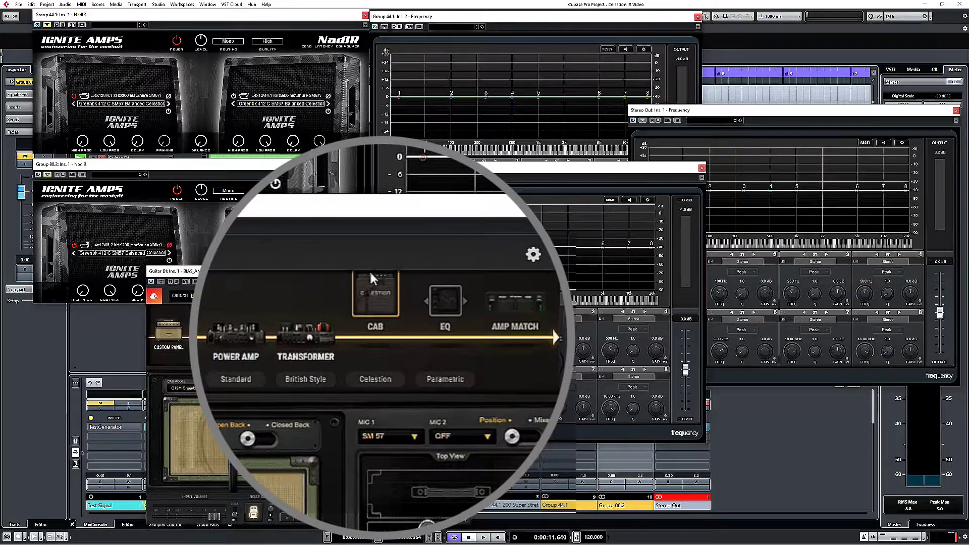
{"action": "key", "text": "space"}
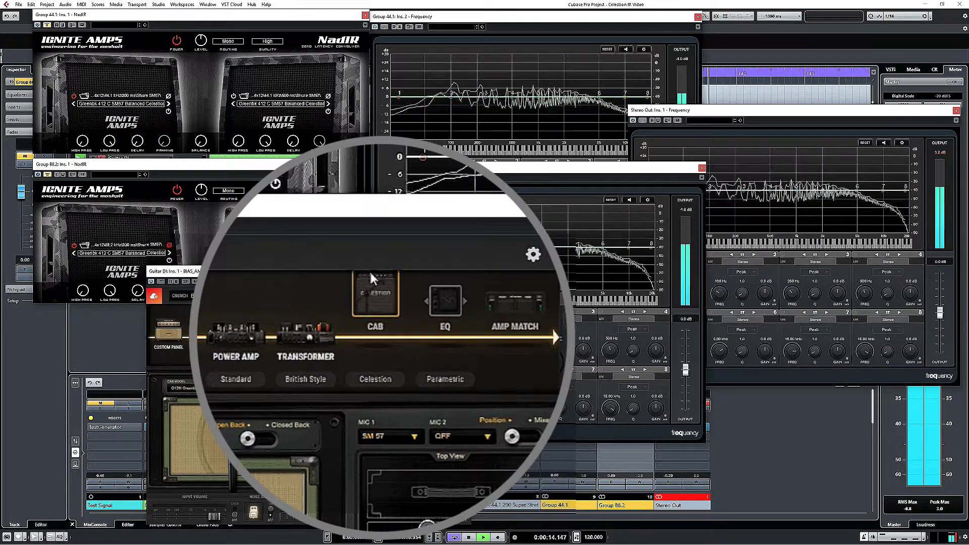
{"action": "key", "text": "space"}
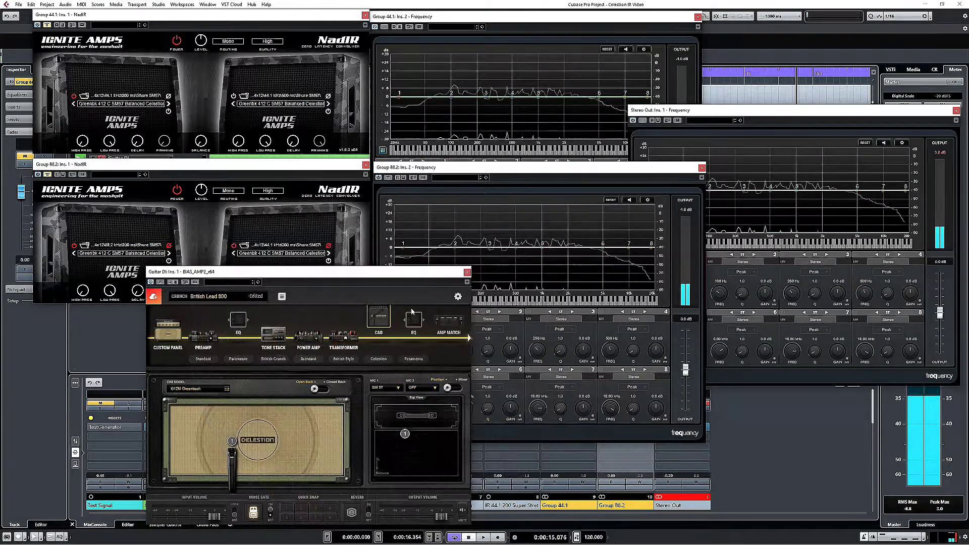
{"action": "left_click", "coordinate": [467, 273]}
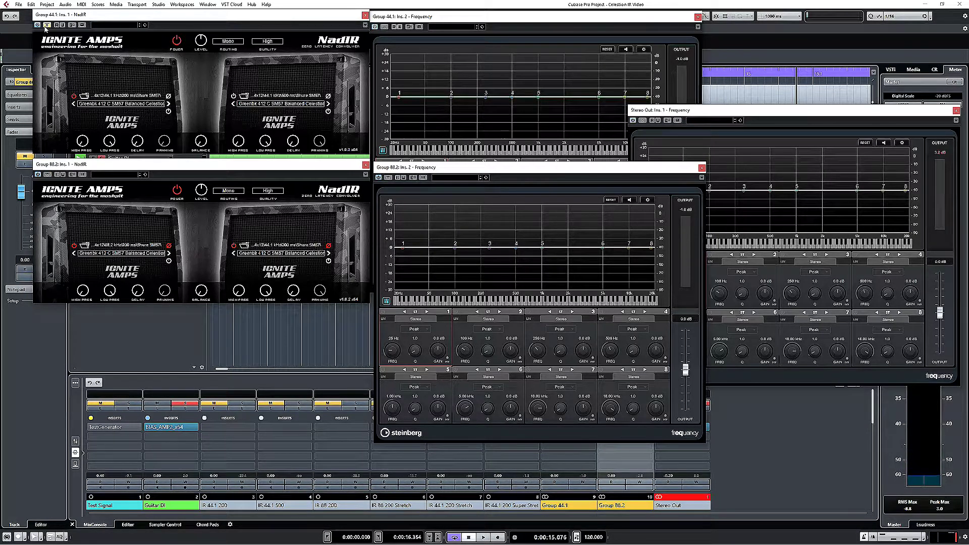
Step: While the DI guitar plays, toggle phase-invert on Group 88.2's 88.2 kHz IR slot
{"action": "key", "text": "space"}
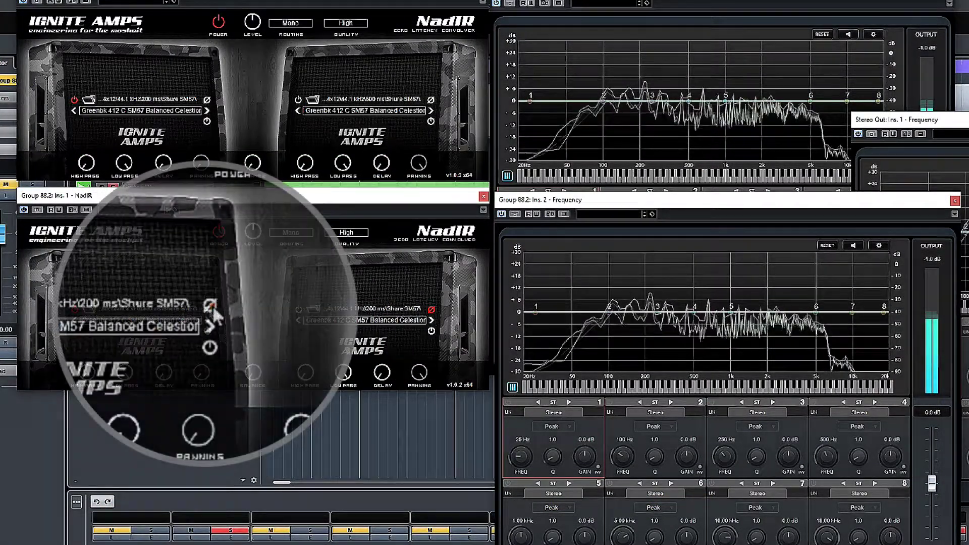
{"action": "left_click", "coordinate": [207, 310]}
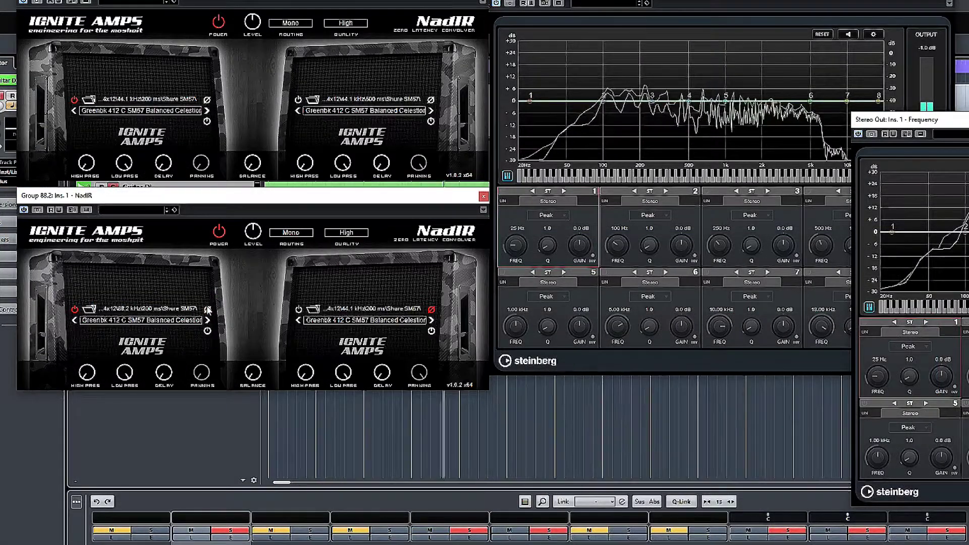
{"action": "left_click", "coordinate": [207, 309]}
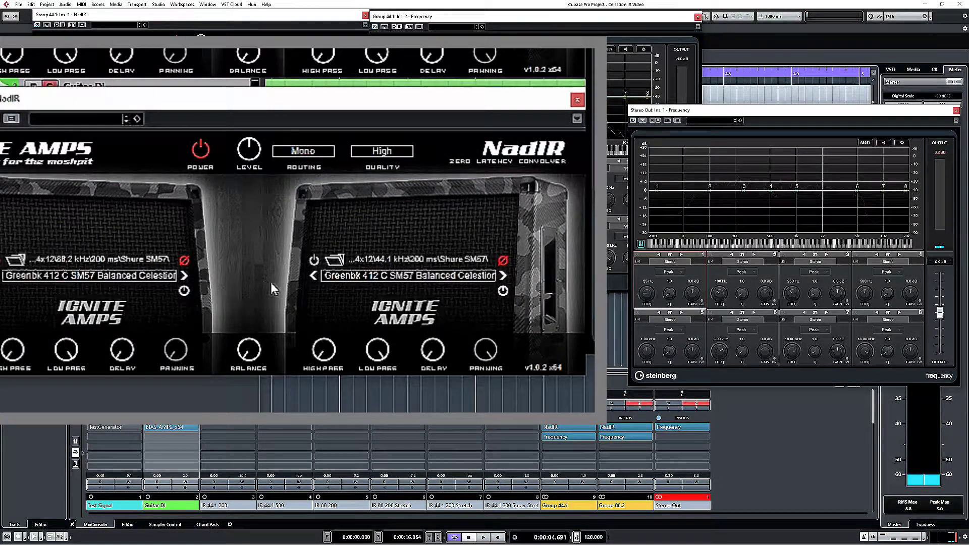
Step: Enable the second NadIR slot, load the 44.1 kHz 500 ms SM57 Balanced IR, and phase-invert it during playback
{"action": "left_click", "coordinate": [313, 261]}
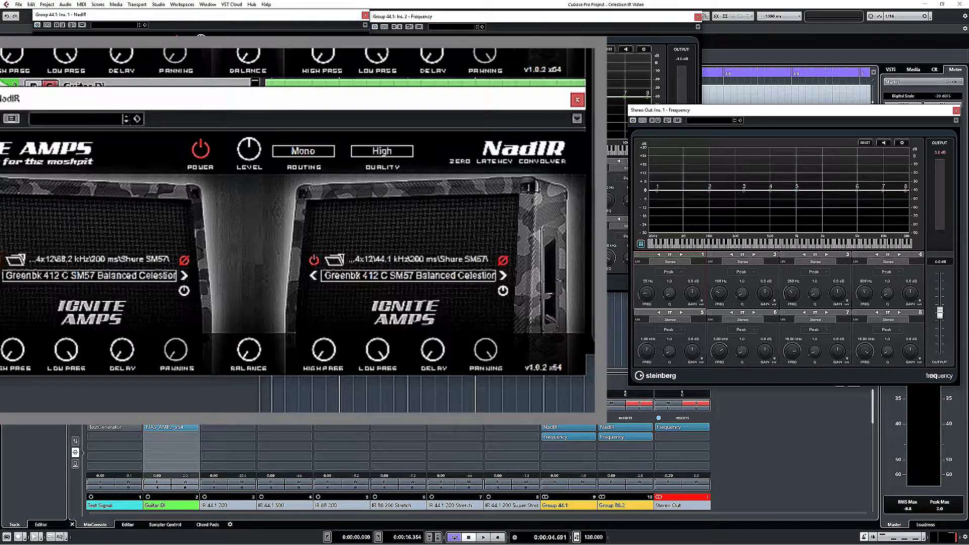
{"action": "left_click", "coordinate": [334, 259]}
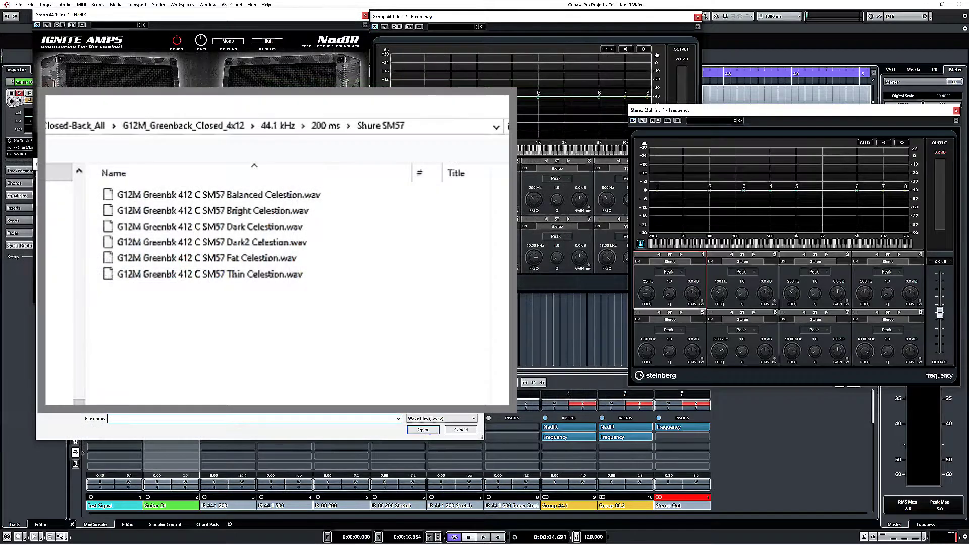
{"action": "left_click", "coordinate": [277, 126]}
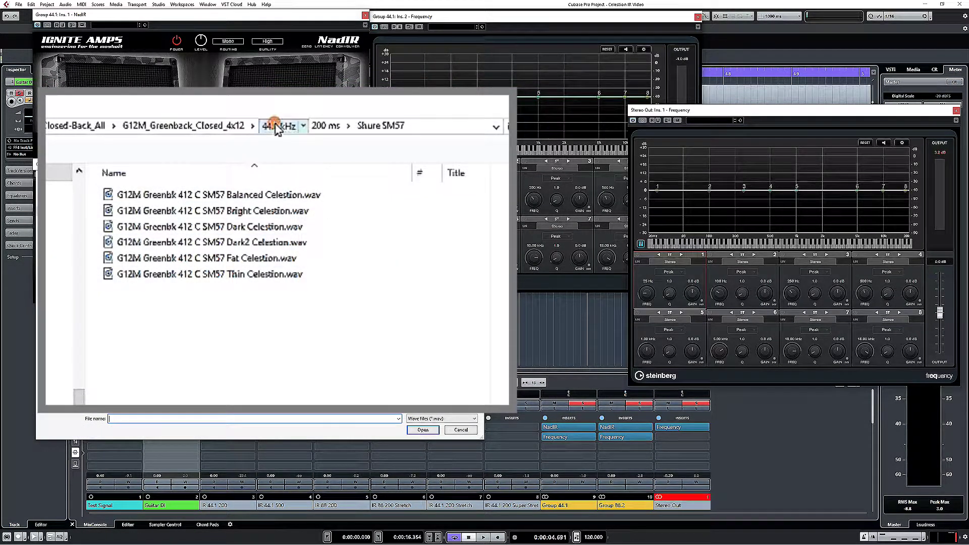
{"action": "double_click", "coordinate": [158, 215]}
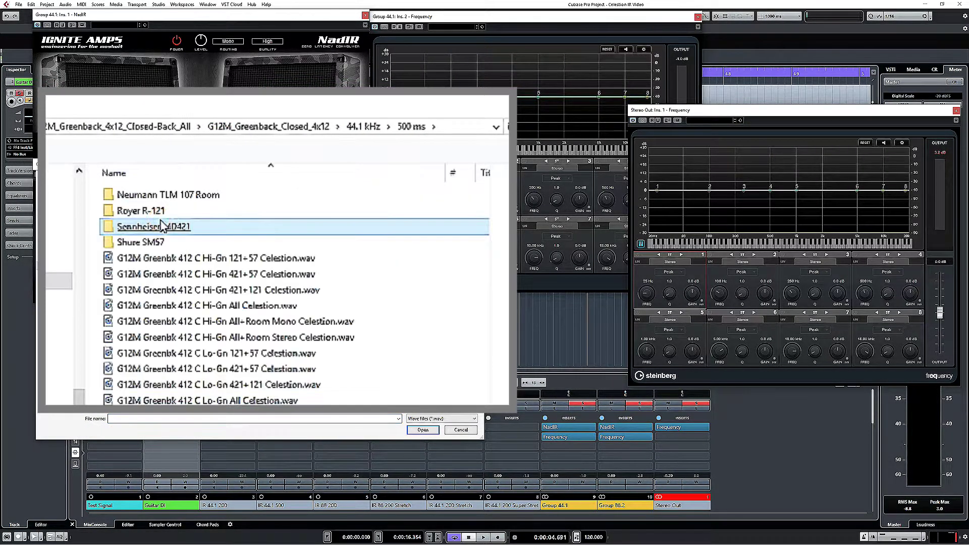
{"action": "double_click", "coordinate": [165, 244]}
{"action": "double_click", "coordinate": [180, 195]}
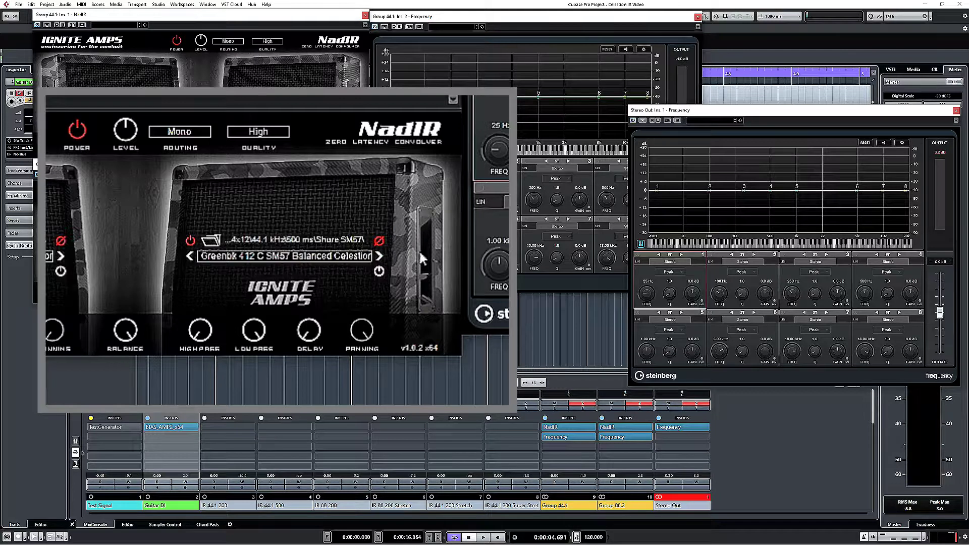
{"action": "key", "text": "space"}
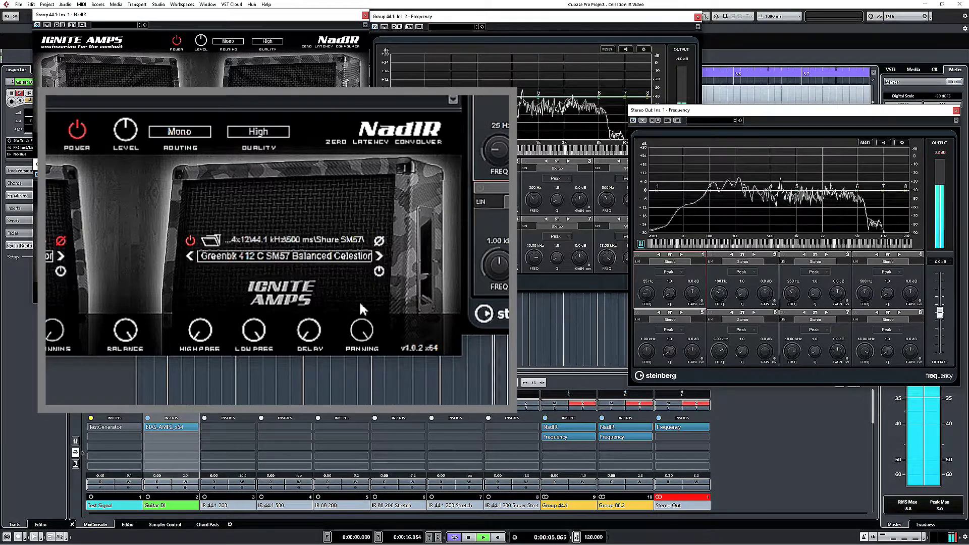
{"action": "left_click", "coordinate": [379, 245]}
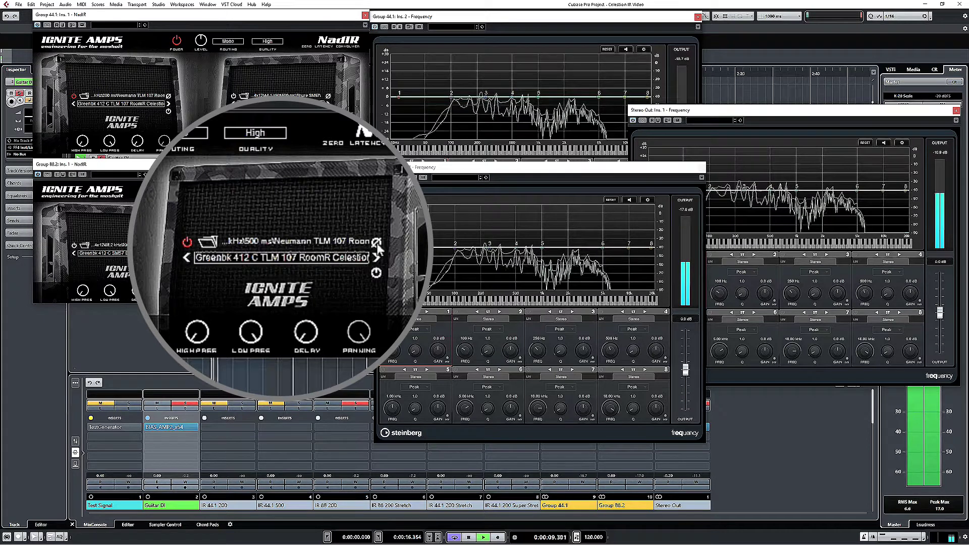
Step: Phase-invert the TLM 107 Room IR, then stop playback
{"action": "left_click", "coordinate": [169, 96]}
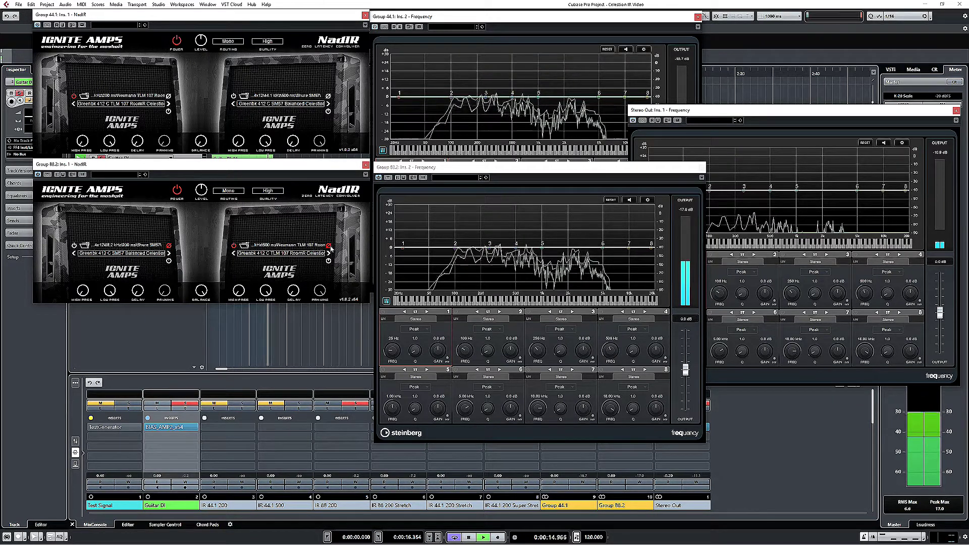
{"action": "key", "text": "space"}
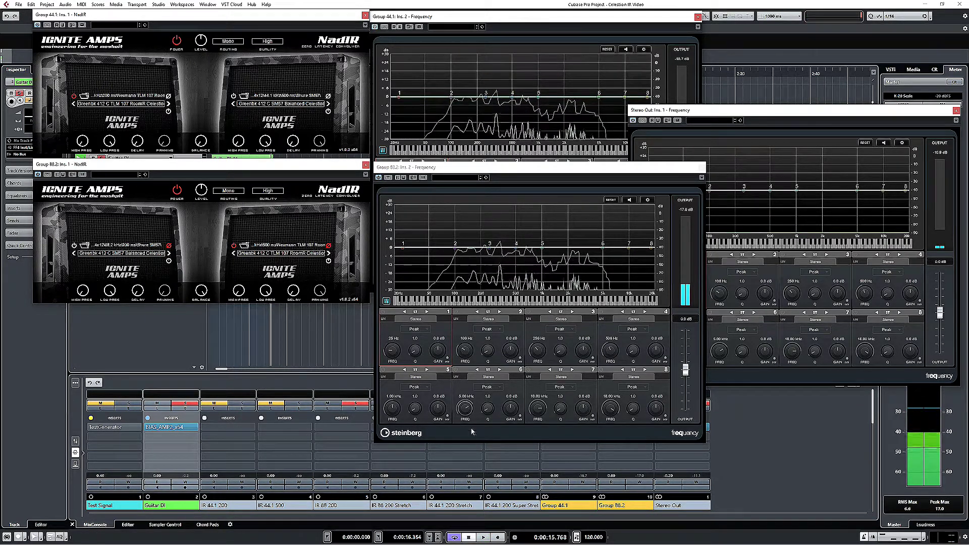